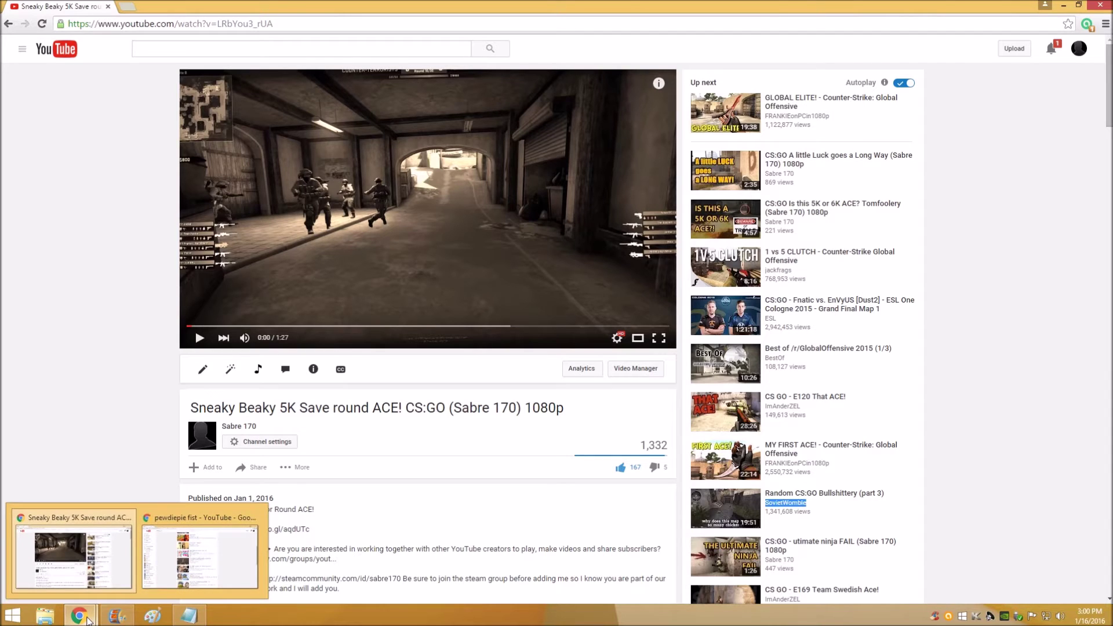
- Open the 'TOP 7 THINGS YOU CAN FIST' video from the pewdiepie fist results and pause it
left_click(200, 557)
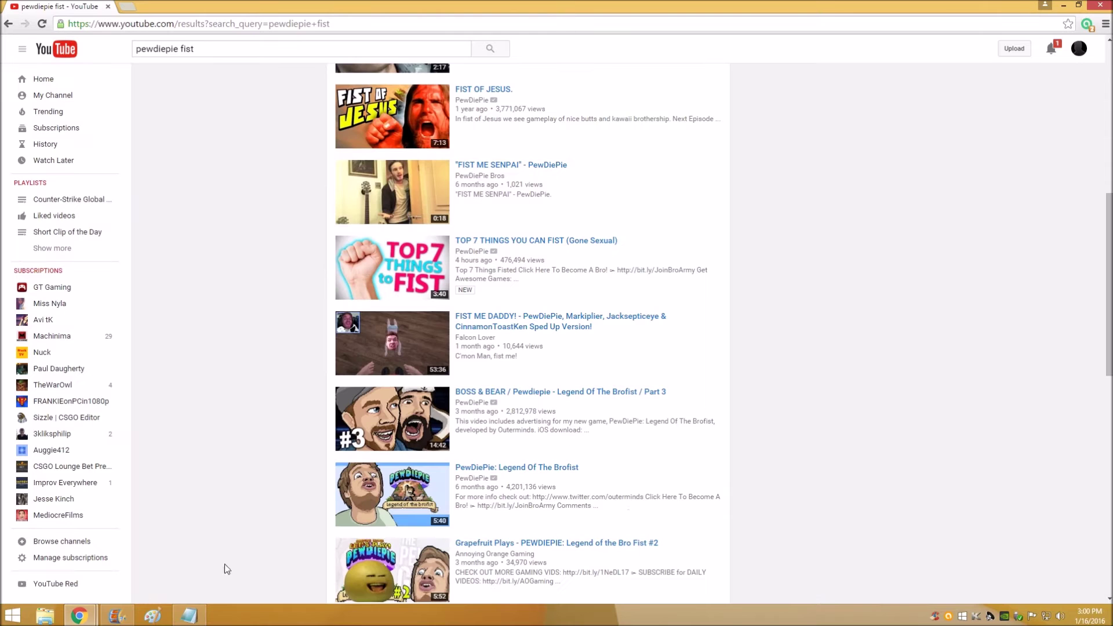
left_click(360, 290)
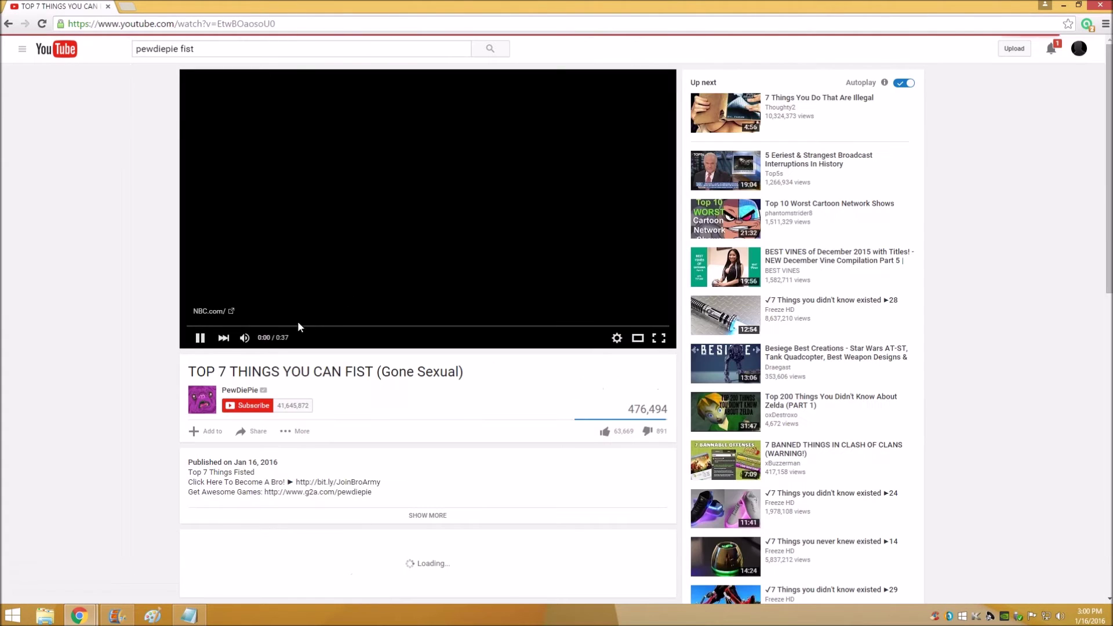
left_click(199, 339)
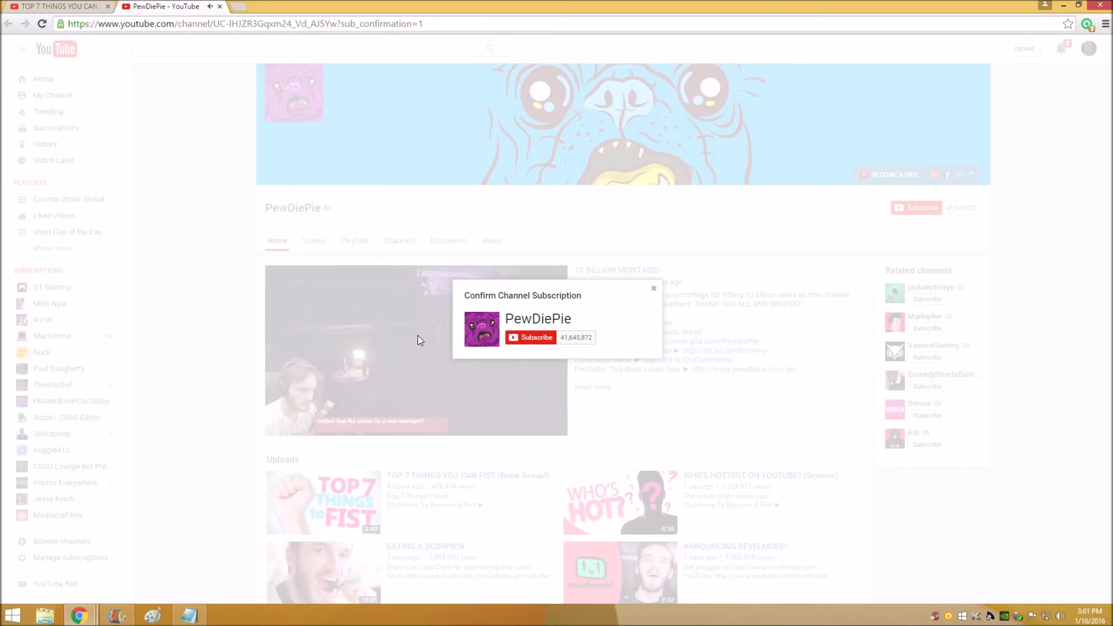
- Confirm the PewDiePie subscription in the popup, then close the popup
left_click(535, 339)
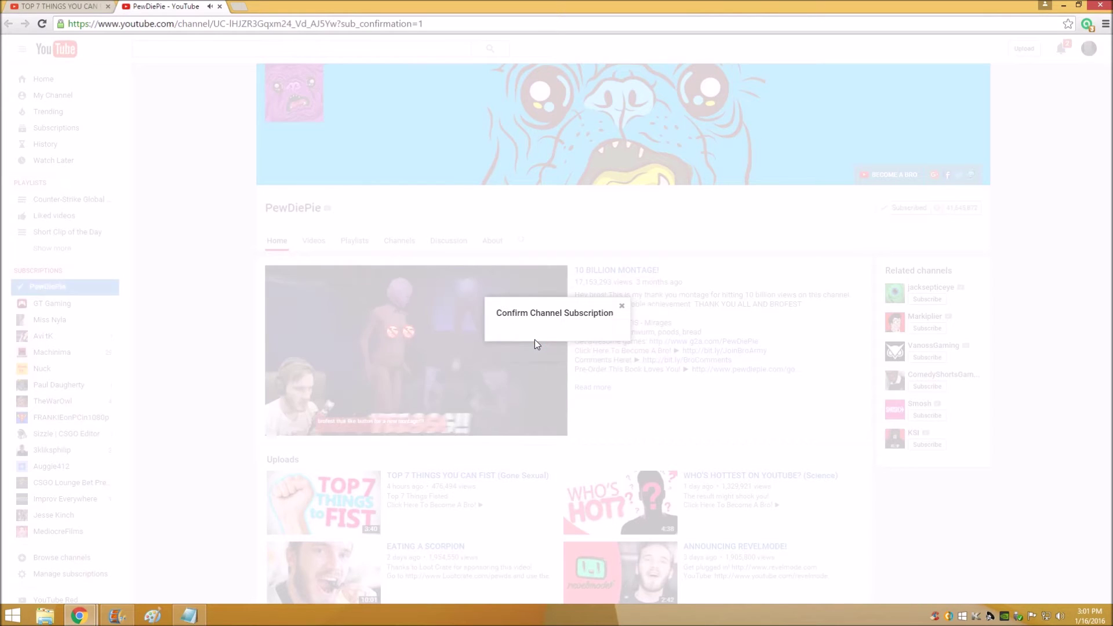
left_click(623, 311)
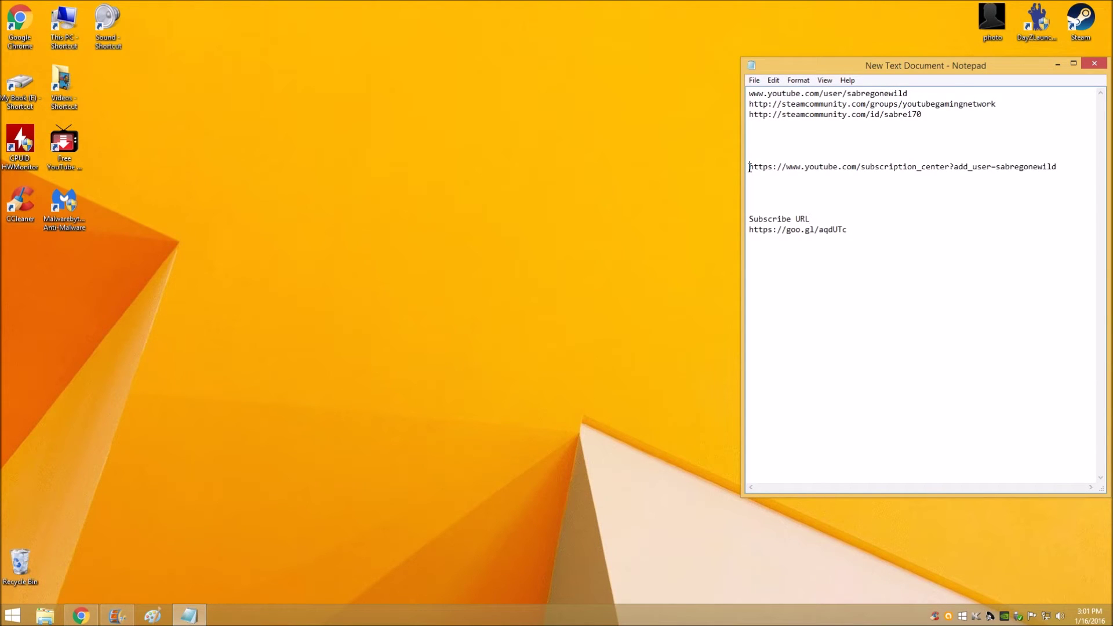
left_click_drag(749, 166, 995, 166)
mouse_move(1056, 165)
left_mouse_down()
mouse_move(997, 166)
mouse_move(1057, 167)
left_mouse_up()
left_click(773, 184)
left_click_drag(748, 167, 1049, 174)
key("ctrl+c")
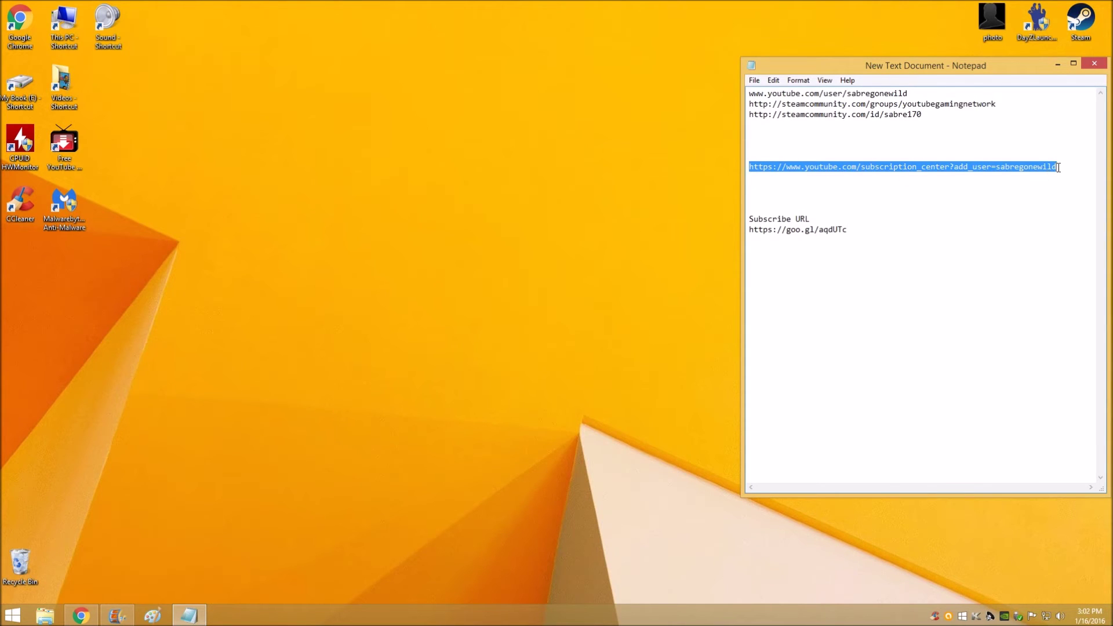
left_click(971, 261)
left_click(962, 206)
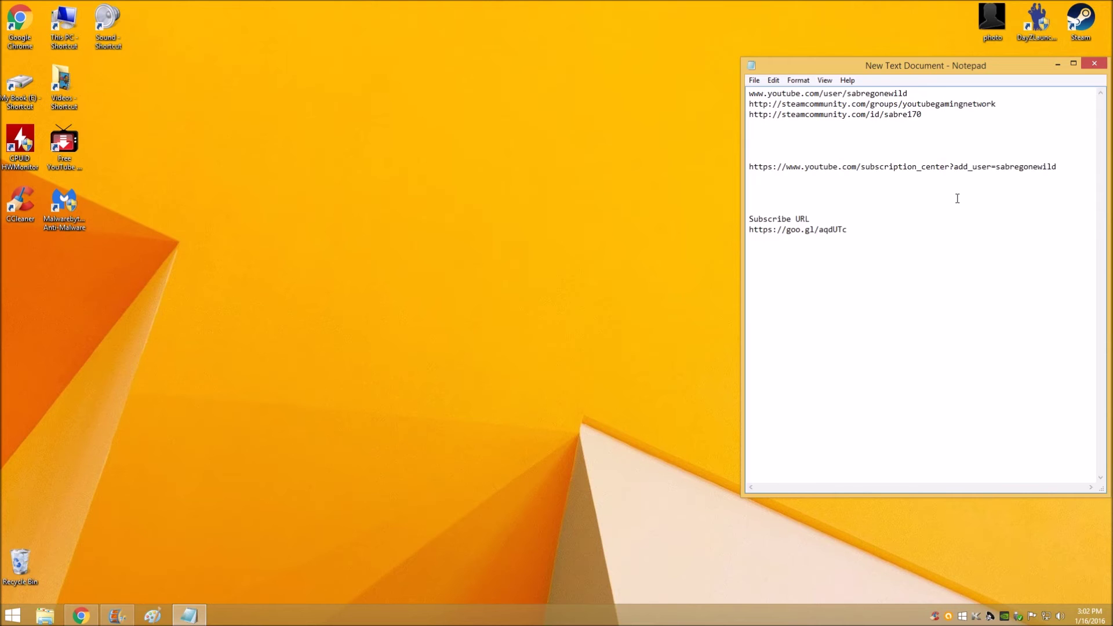
left_click(297, 127)
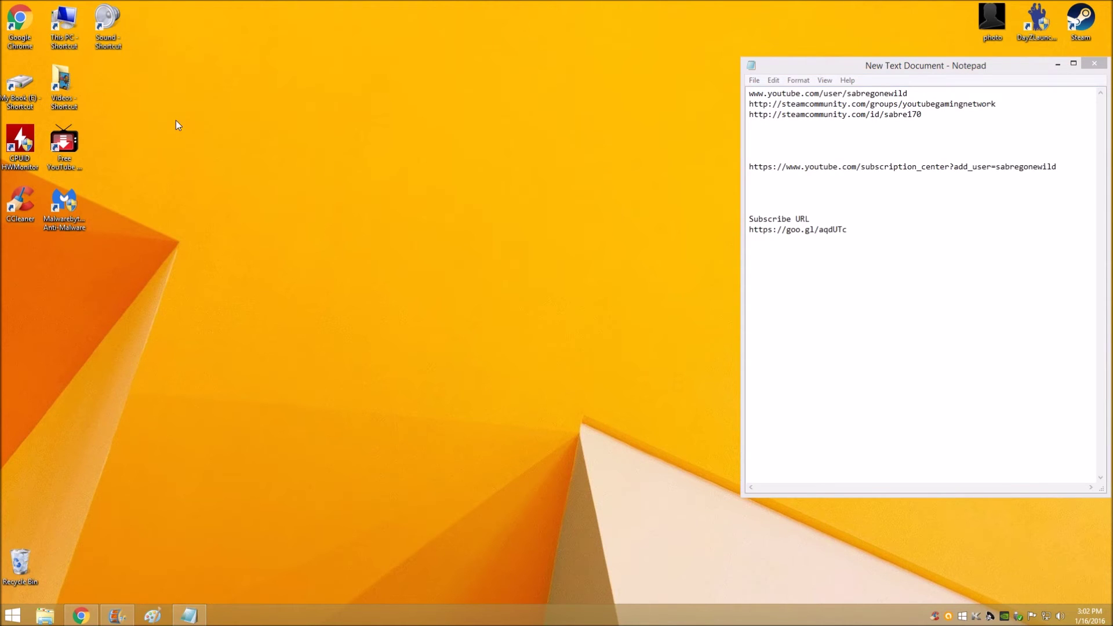
- Search 'shorten url' in Chrome and shorten the subscription_center link to goo.gl/sH4NEF
double_click(19, 22)
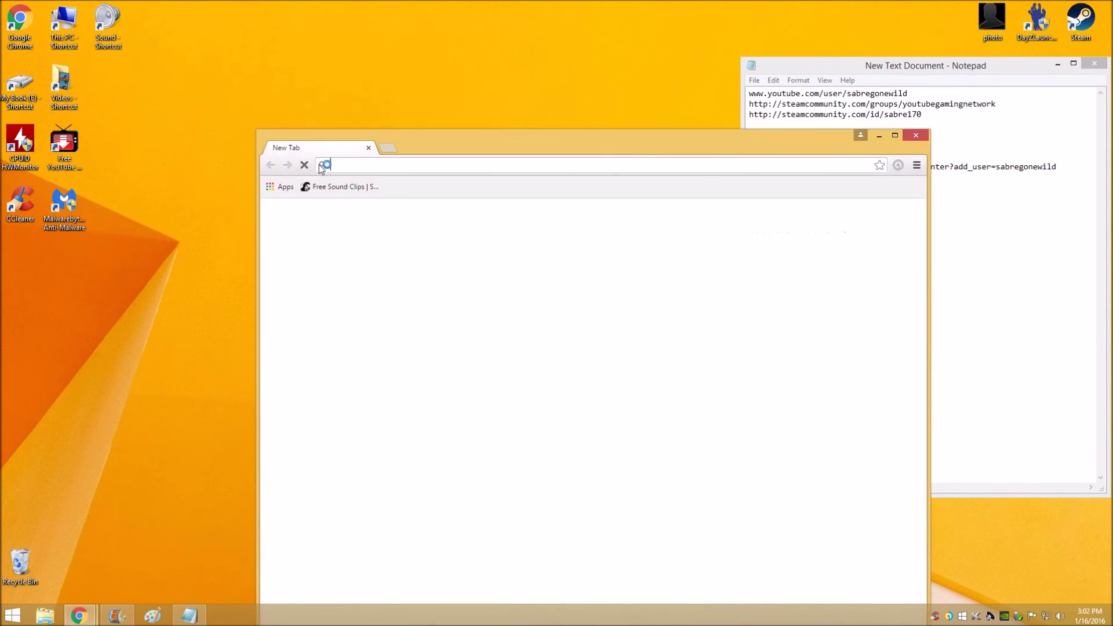
type("shorten url")
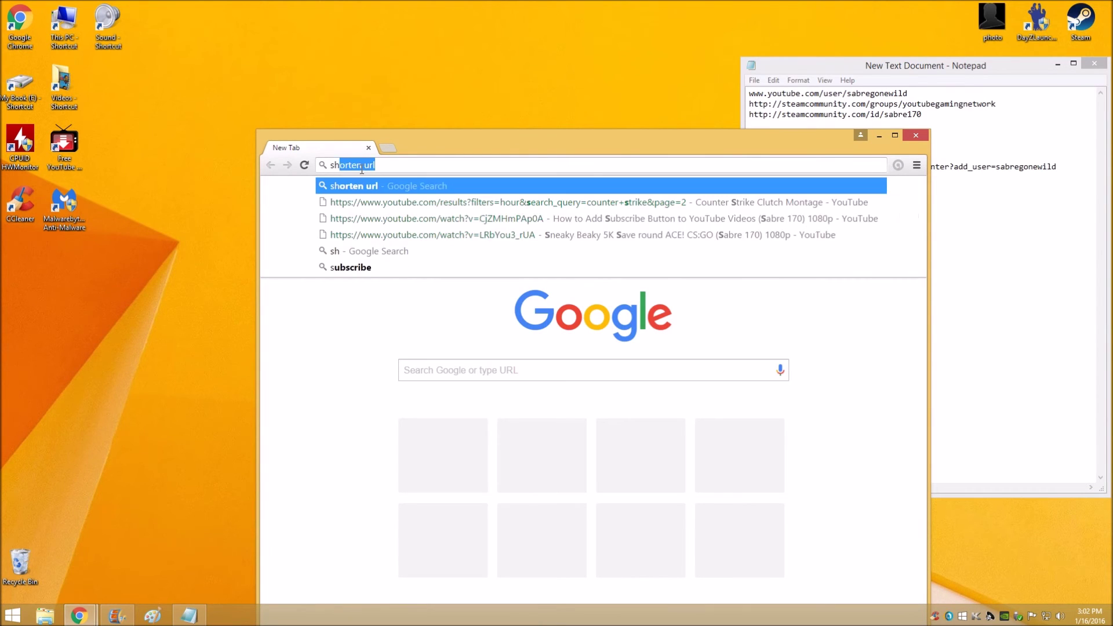
key("Return")
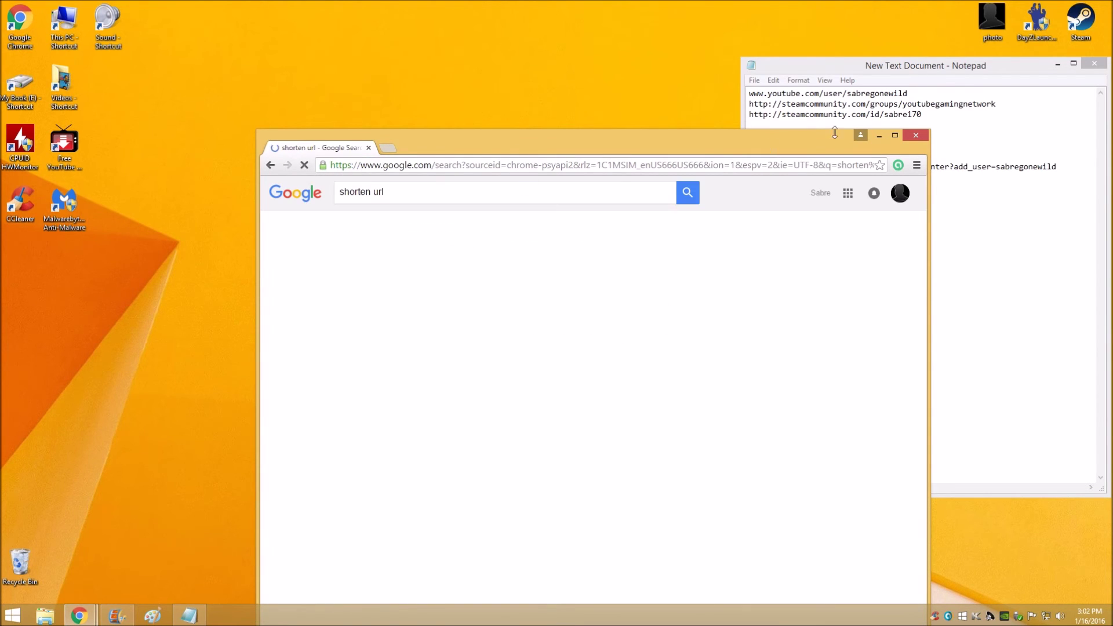
left_click(896, 136)
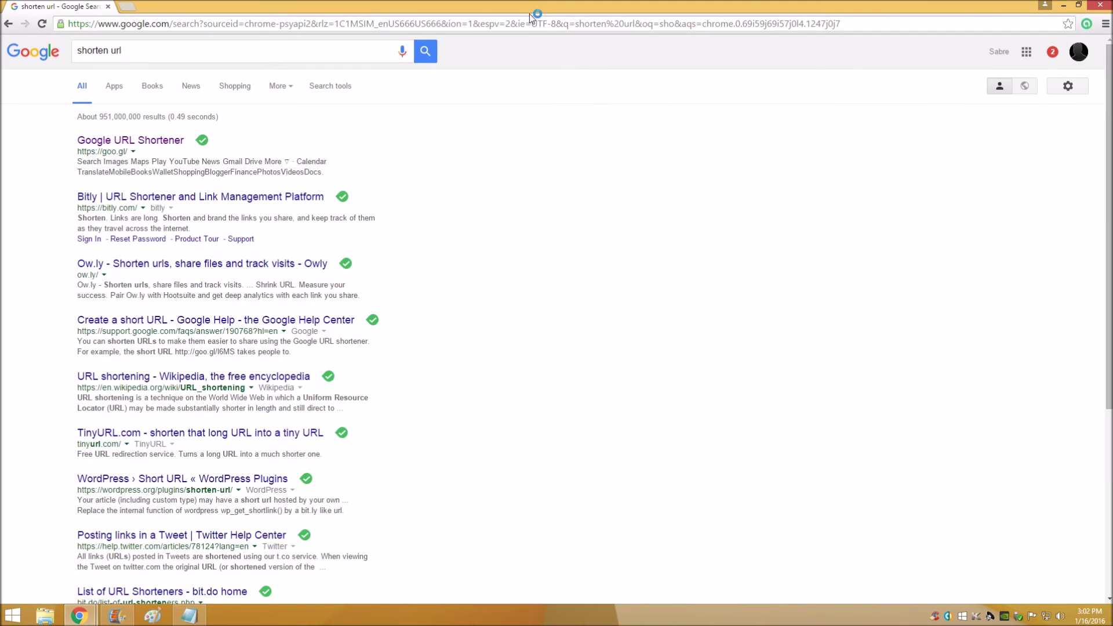
left_click(157, 140)
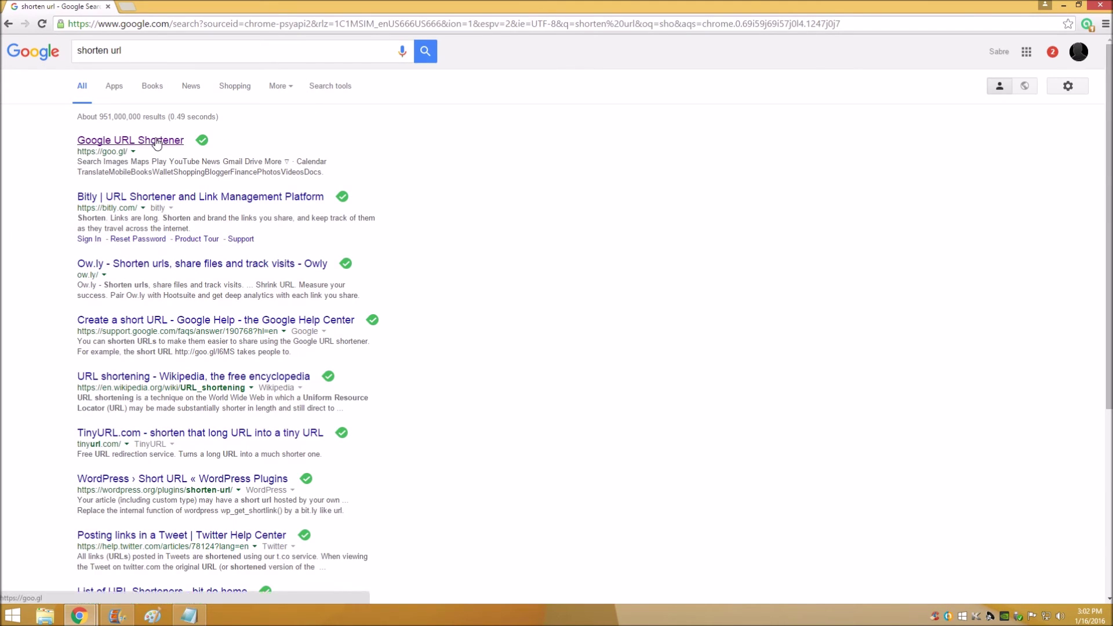
key("ctrl+v")
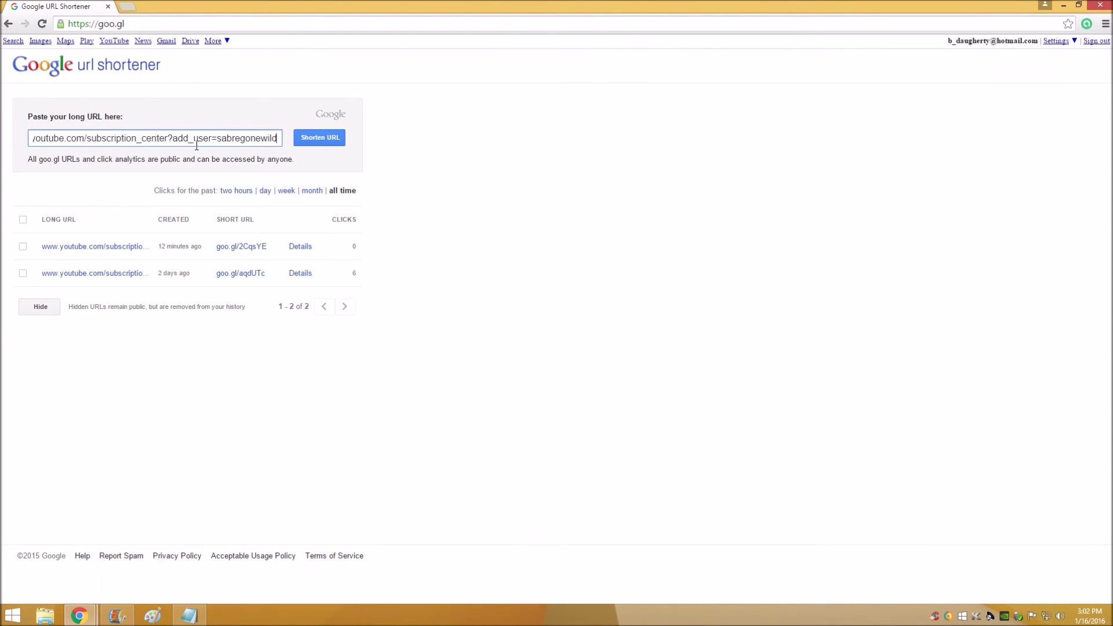
left_click(316, 139)
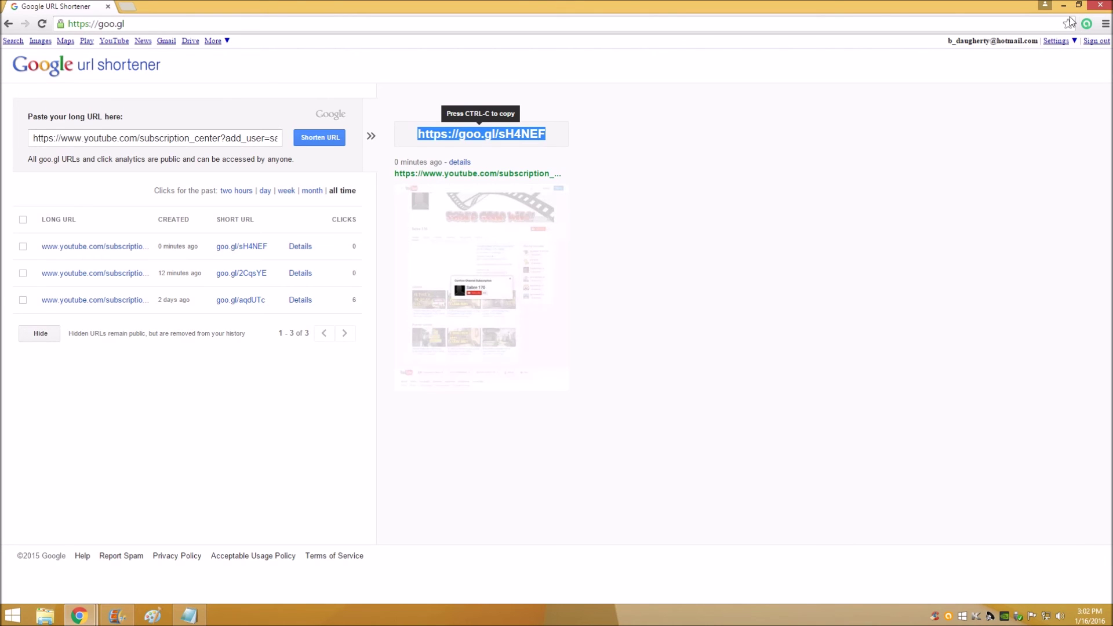
- Close the Chrome window so Notepad is back in front
left_click(1100, 5)
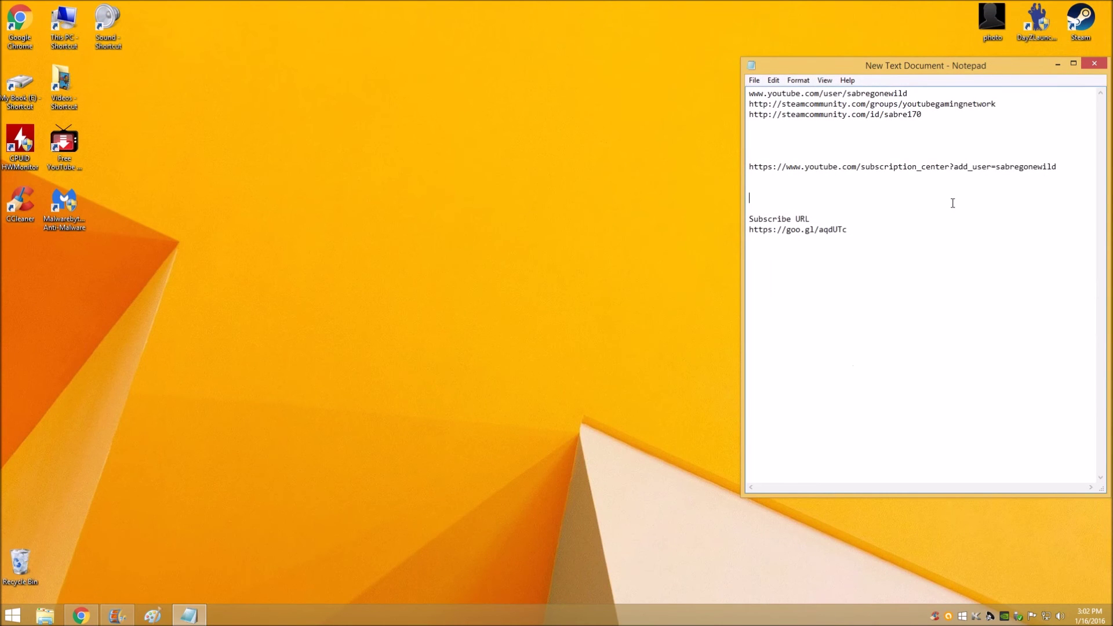